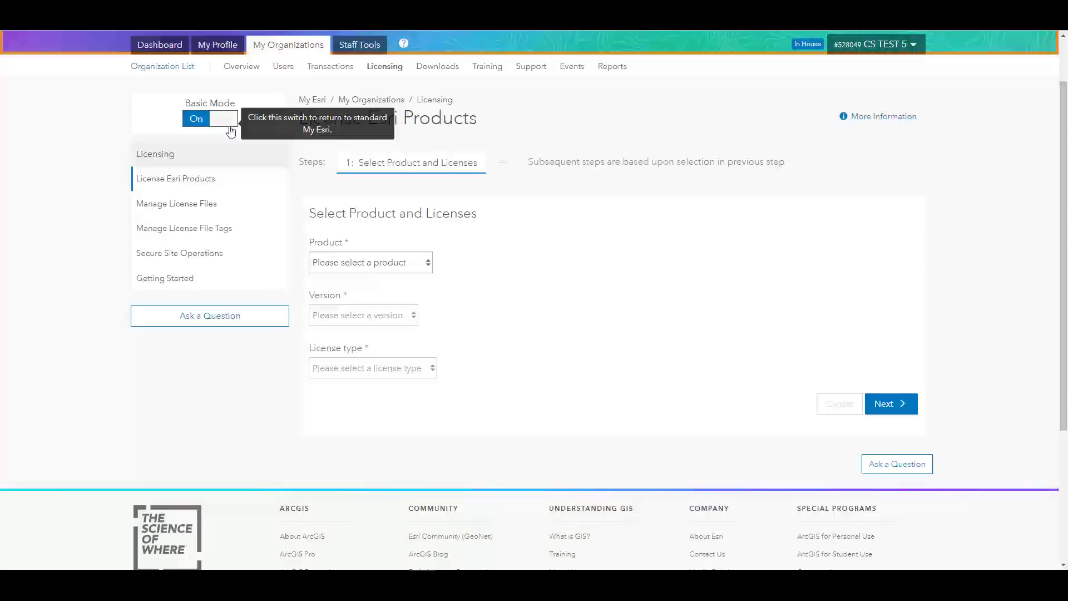
Step: Choose ArcGIS Enterprise, version 10.7, license type Portal for ArcGIS, and read the workflow note
click(415, 262)
click(411, 296)
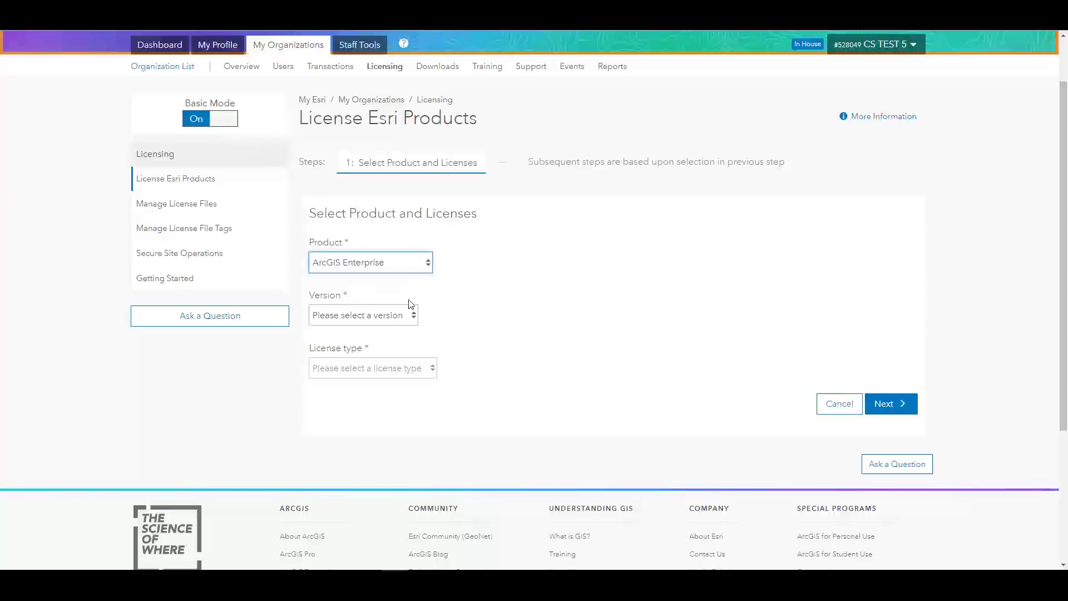
click(411, 313)
click(399, 341)
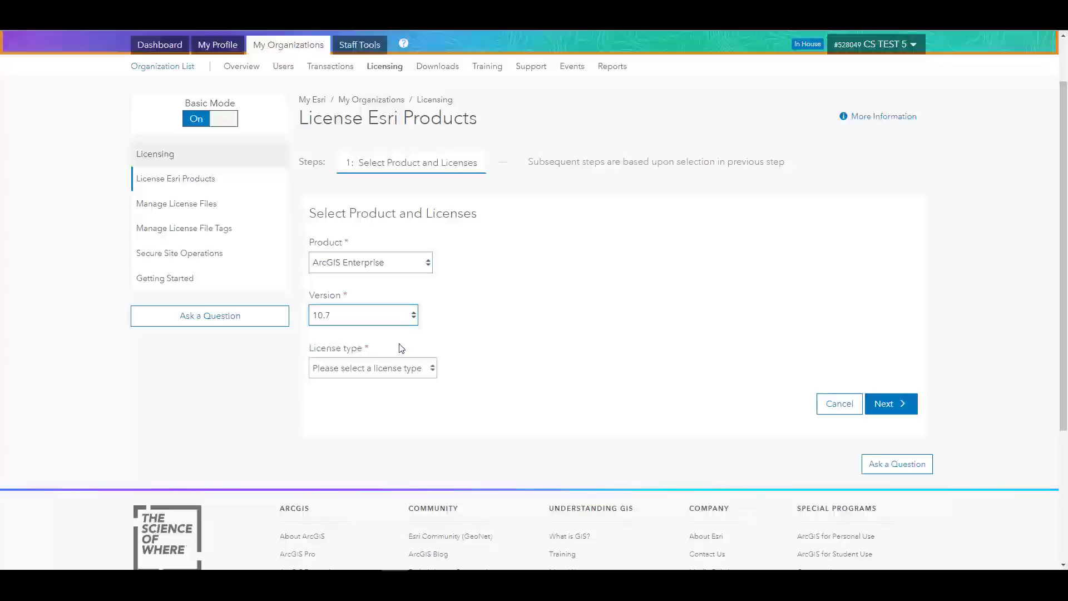
click(400, 369)
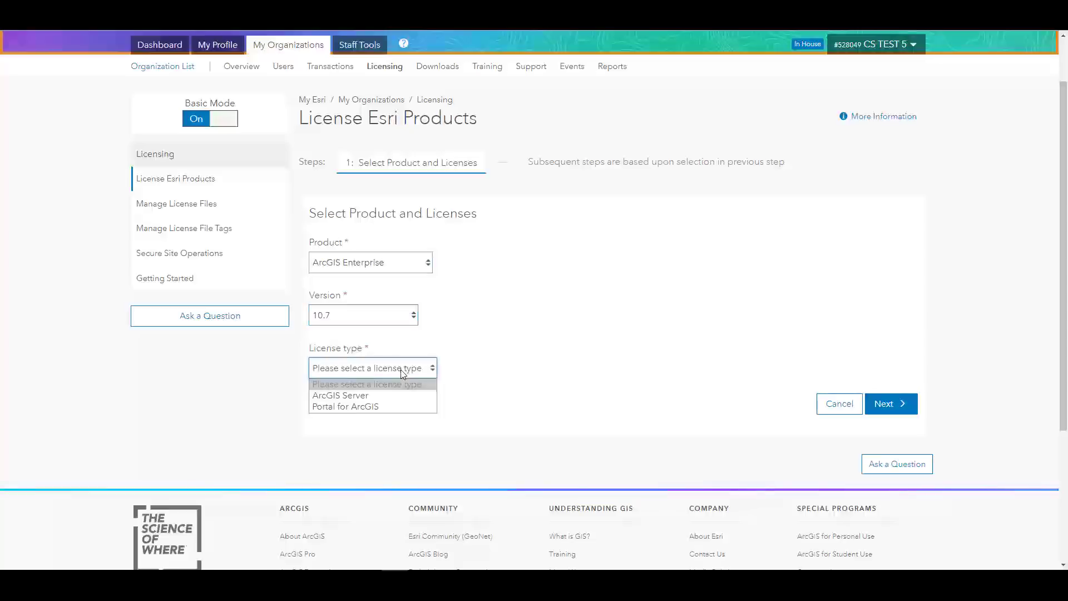
click(396, 407)
scroll(395, 414, down, 2)
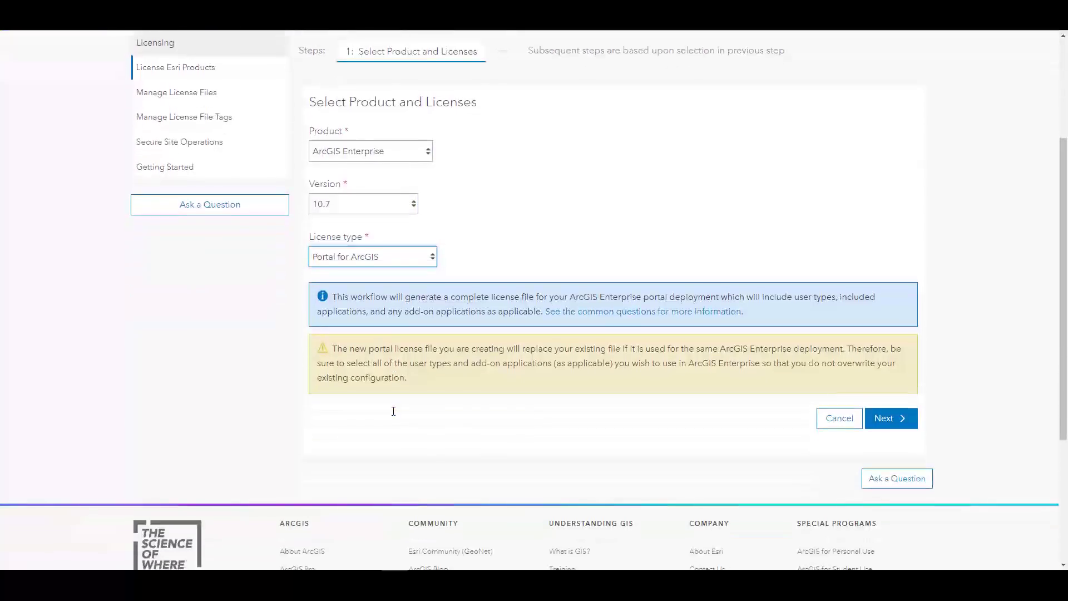
drag(754, 313, 316, 306)
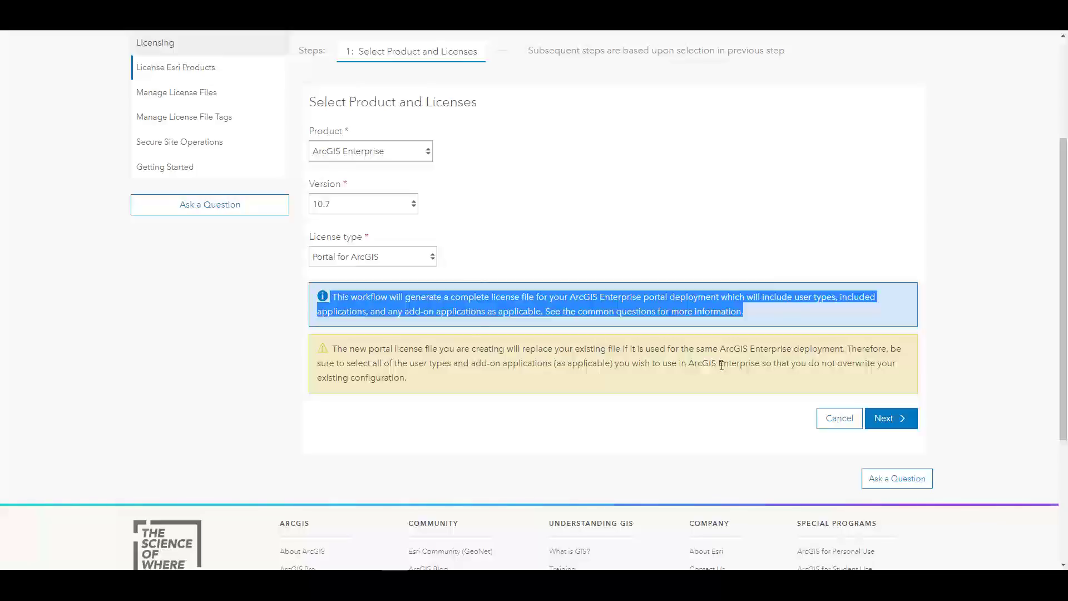
Step: Set the Viewer, Creator, Field Worker and Tracker for ArcGIS quantities to 100 each
click(890, 420)
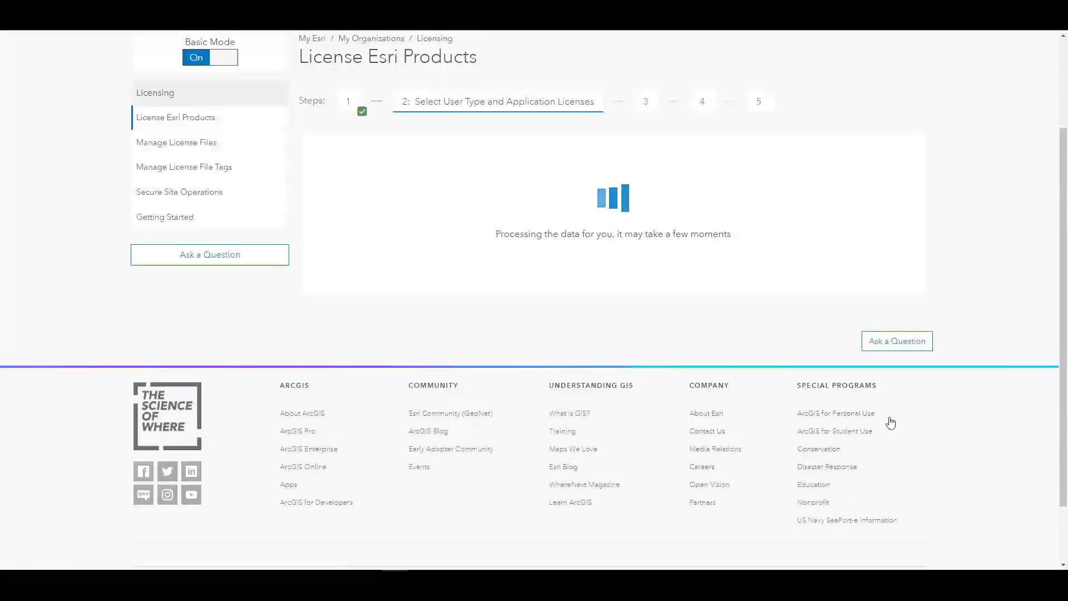
text(100)
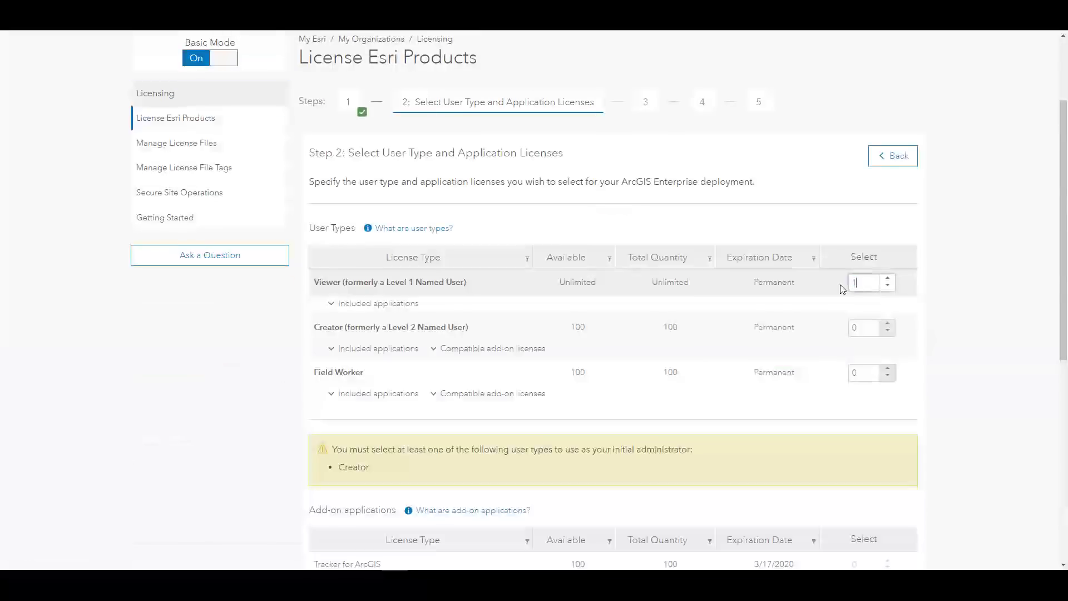
click(866, 328)
key(BackSpace)
text(1)
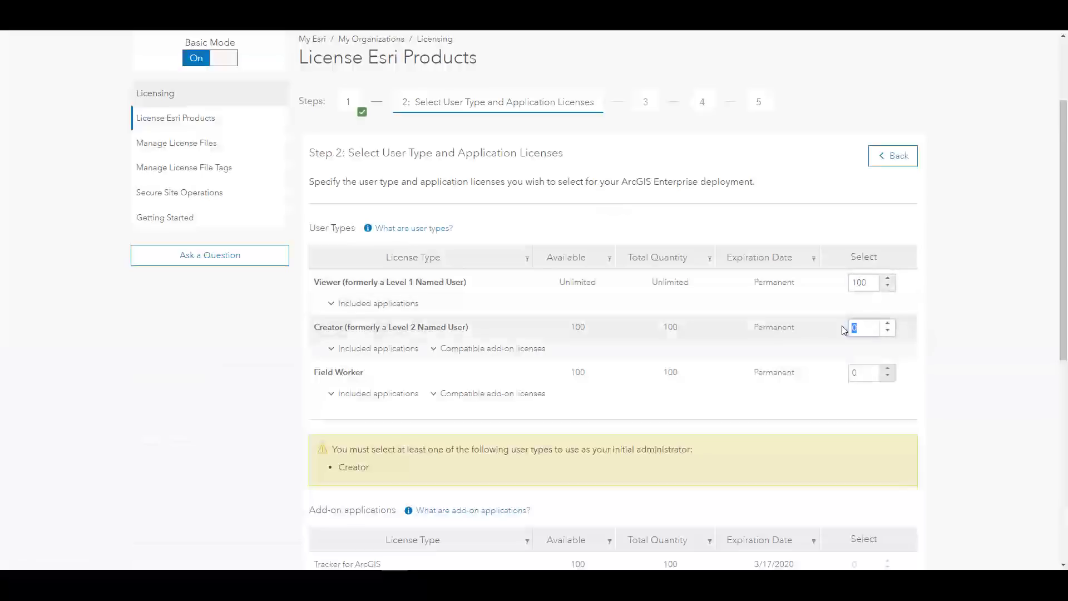
text(0)
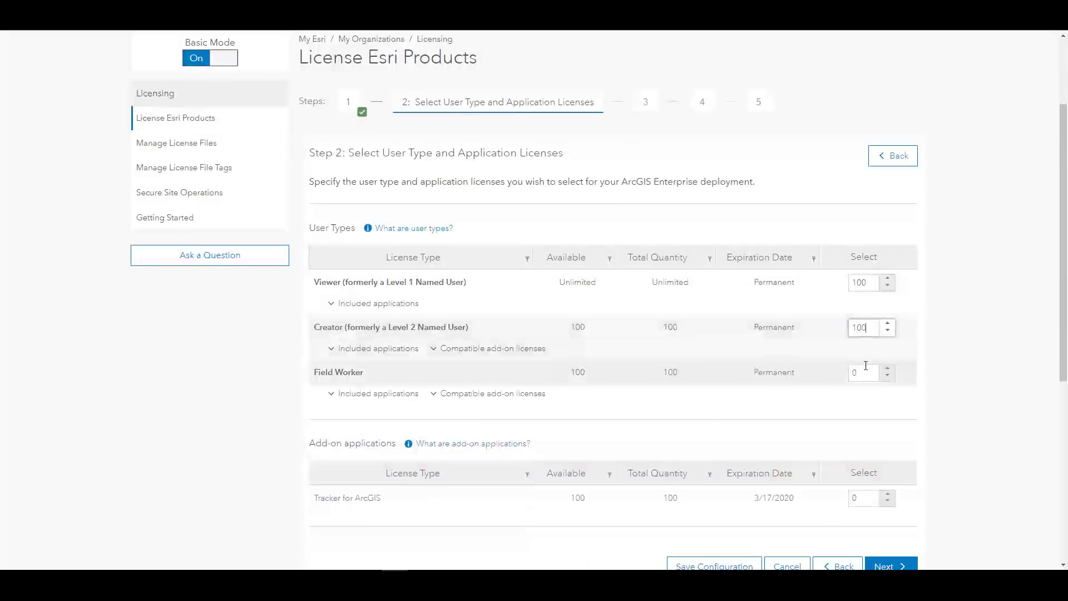
text(0)
key(Tab)
text(1)
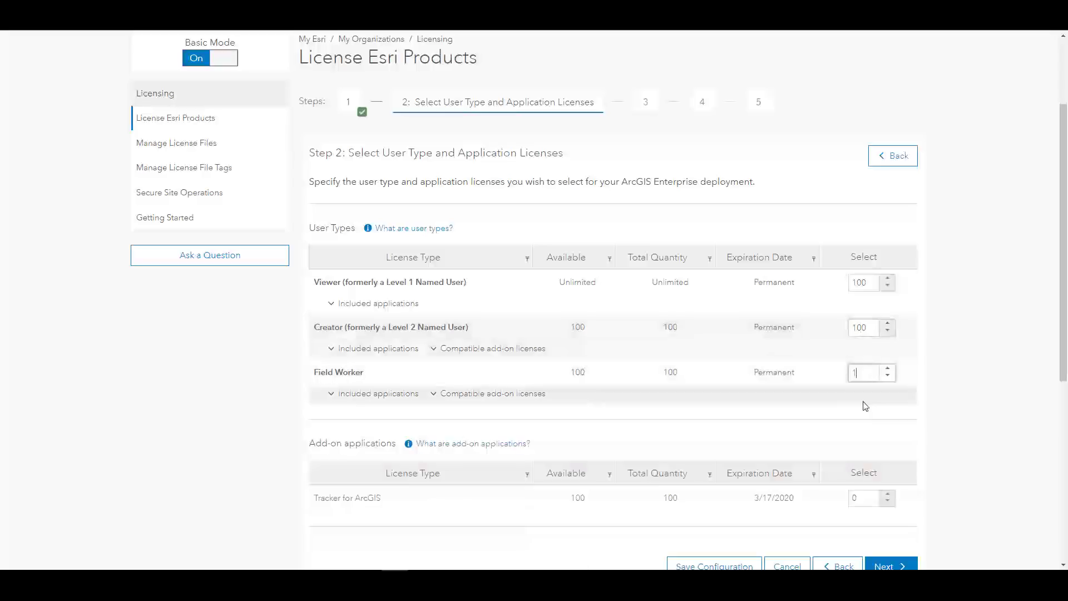
text(00)
drag(862, 495, 841, 500)
text(10)
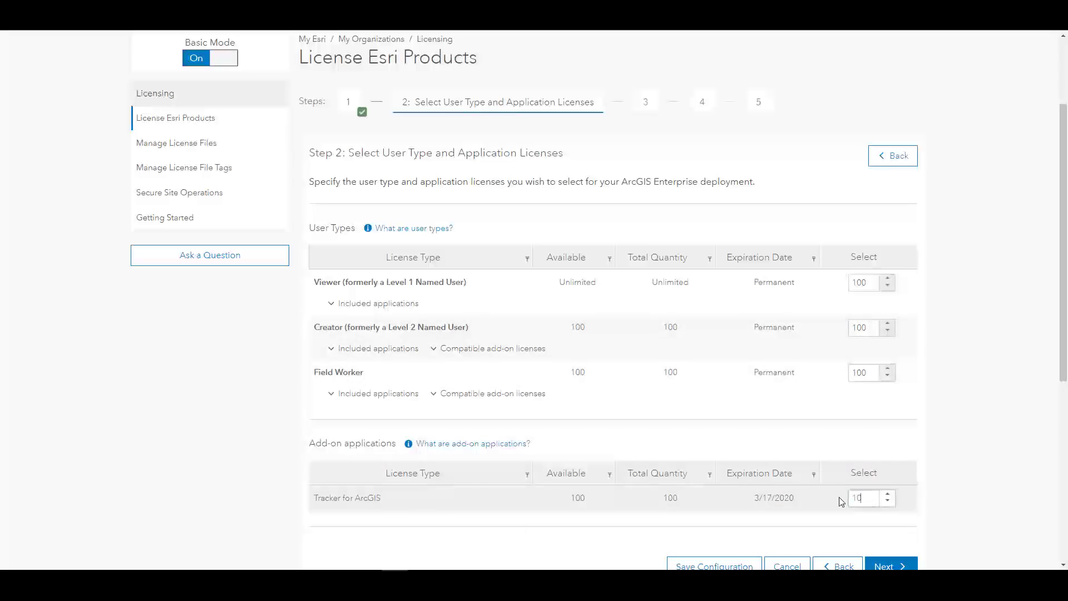
text(0)
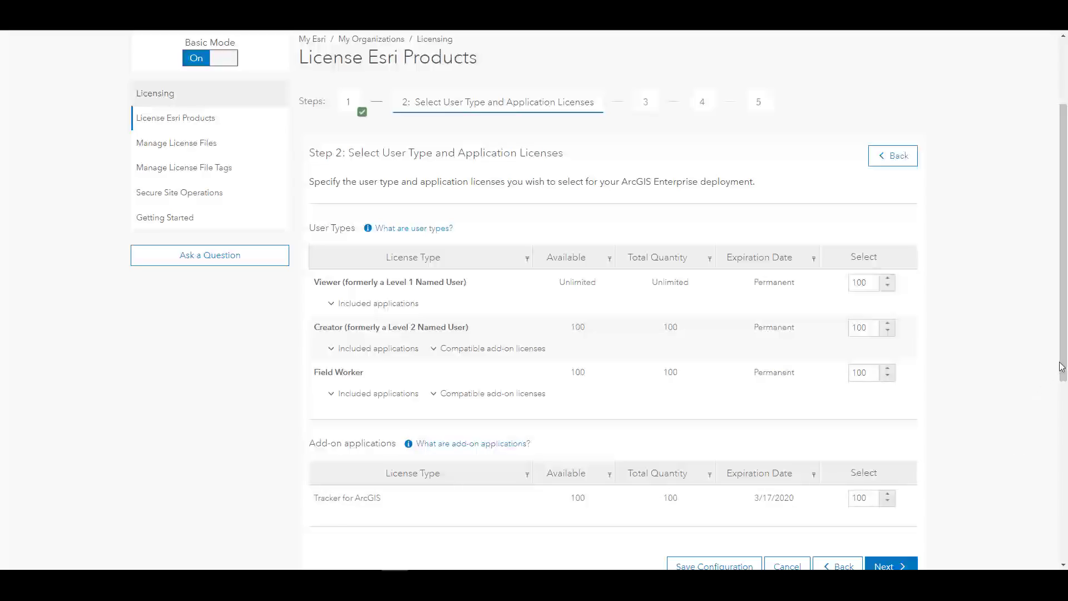
Step: Review the included applications and compatible add-on licenses for Creator and Field Worker
drag(1063, 361, 1063, 401)
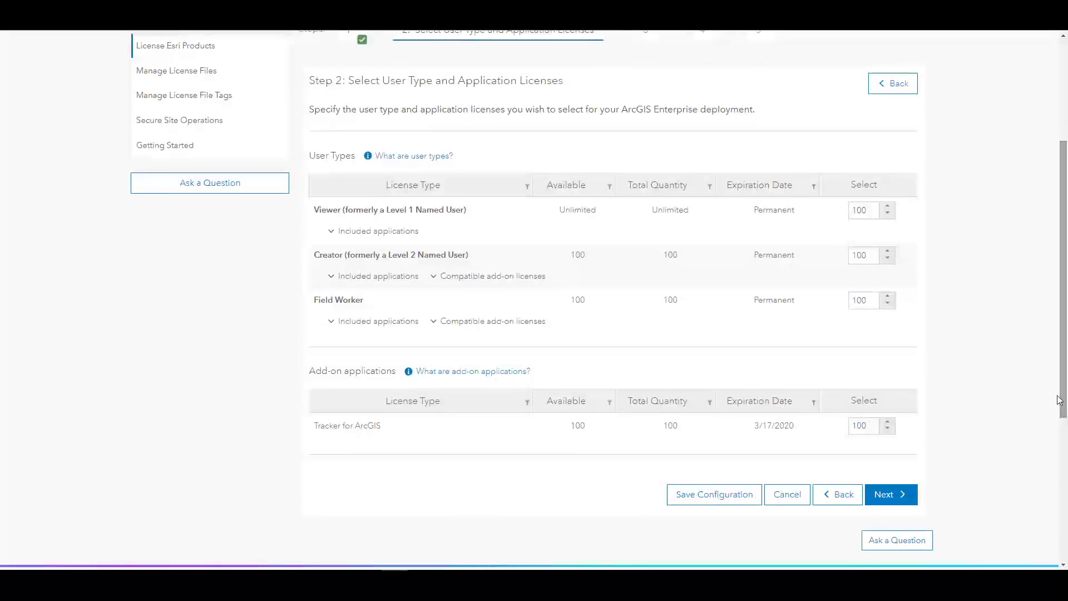
click(482, 322)
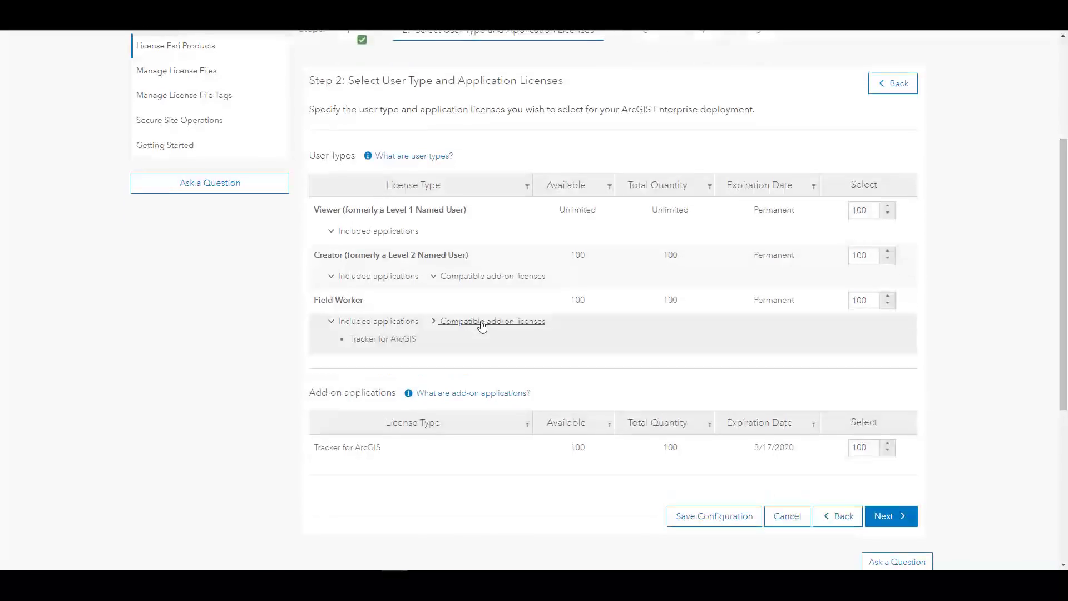
click(411, 325)
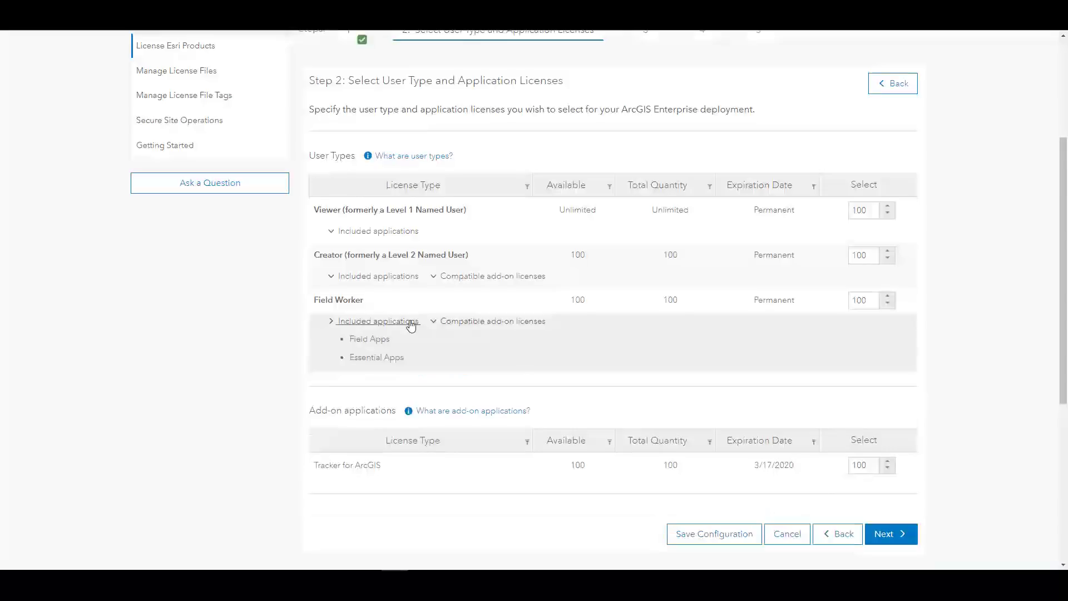
click(405, 280)
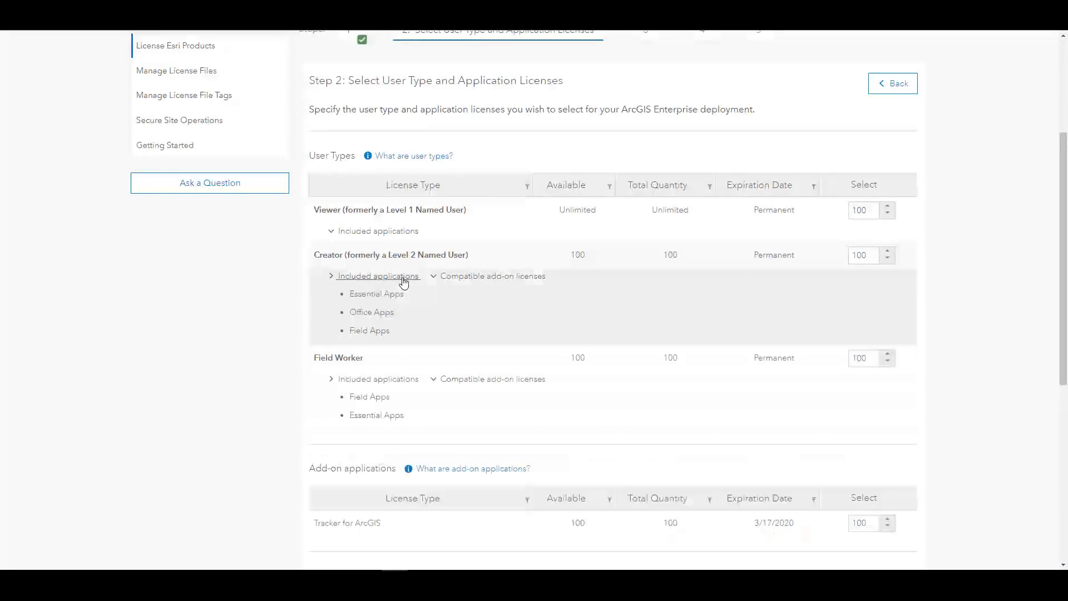
click(462, 278)
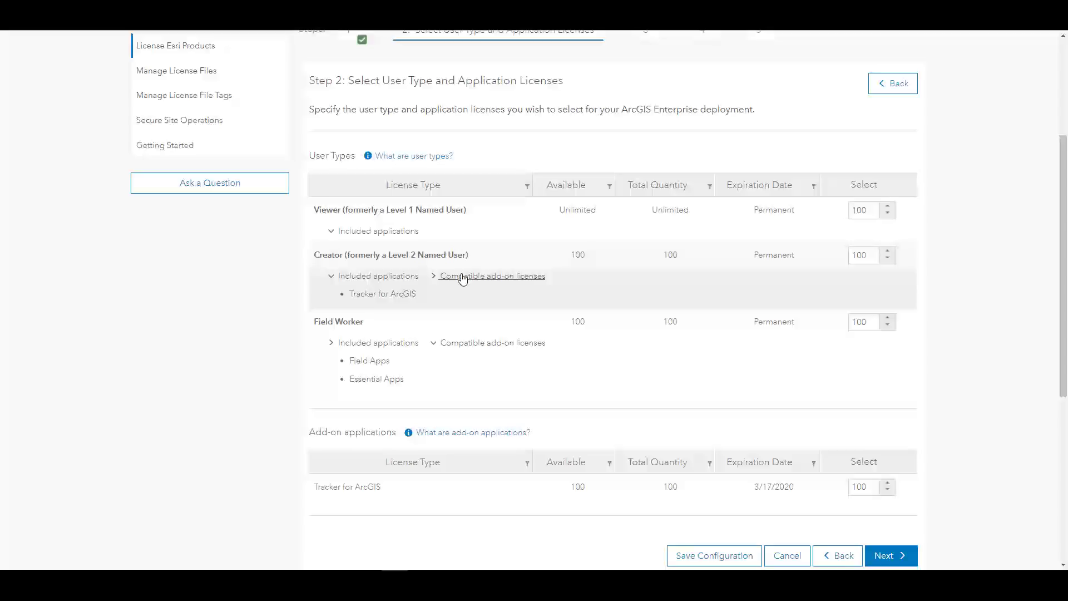
click(461, 343)
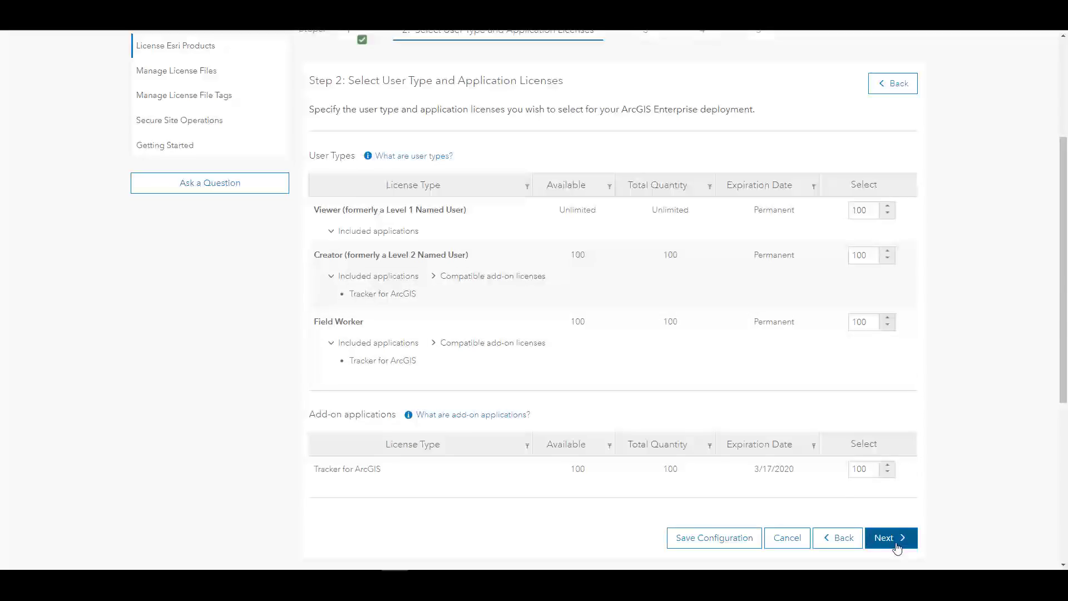
Step: Skip the ArcGIS Pro add-ons and pass end-user information to reach the Step 5 review
click(406, 156)
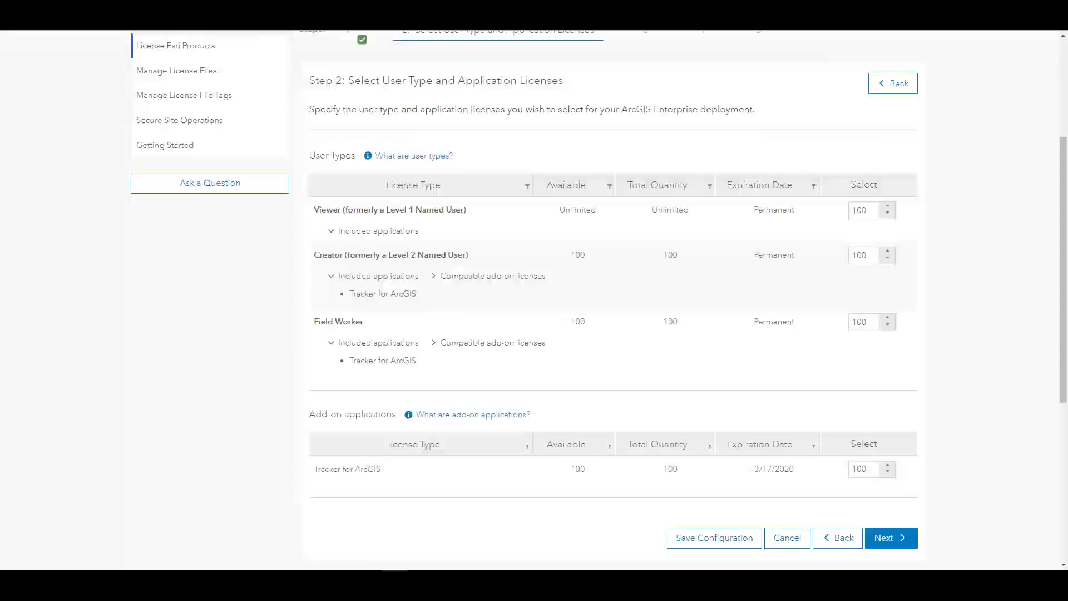
click(905, 538)
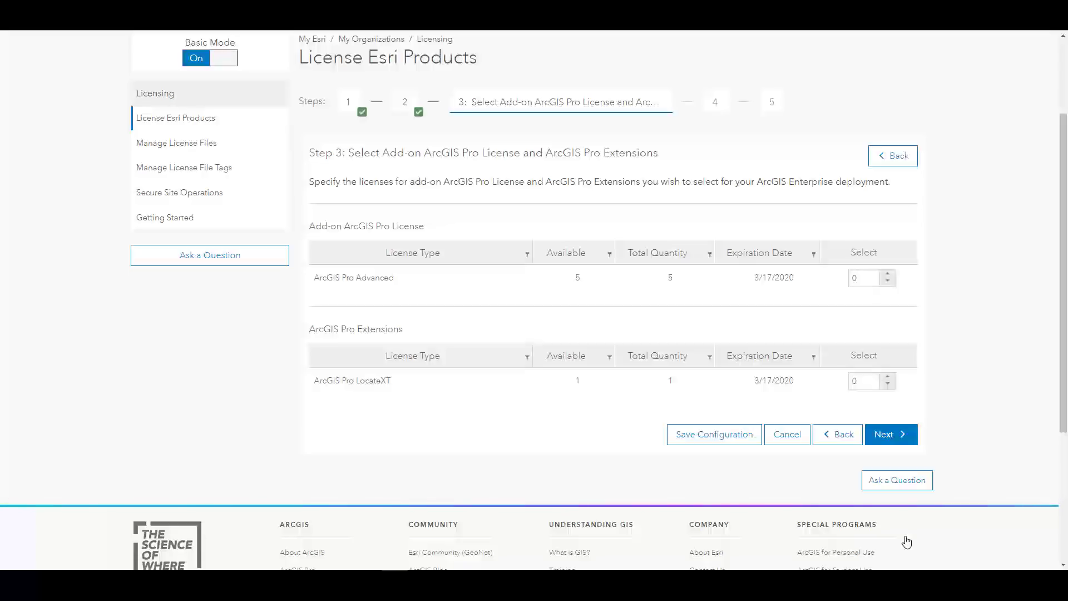
click(905, 445)
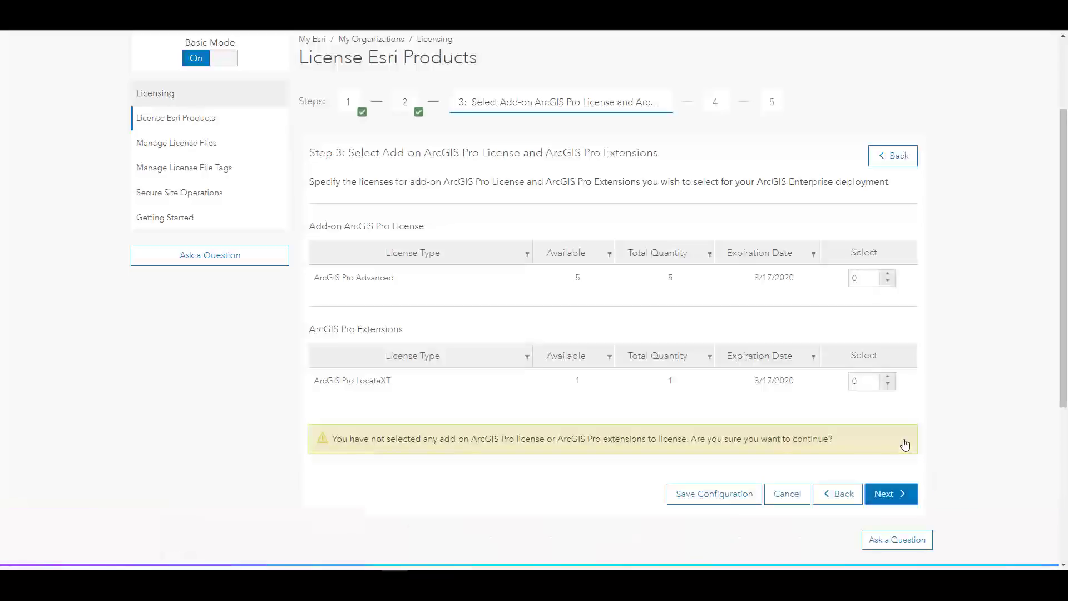
click(889, 495)
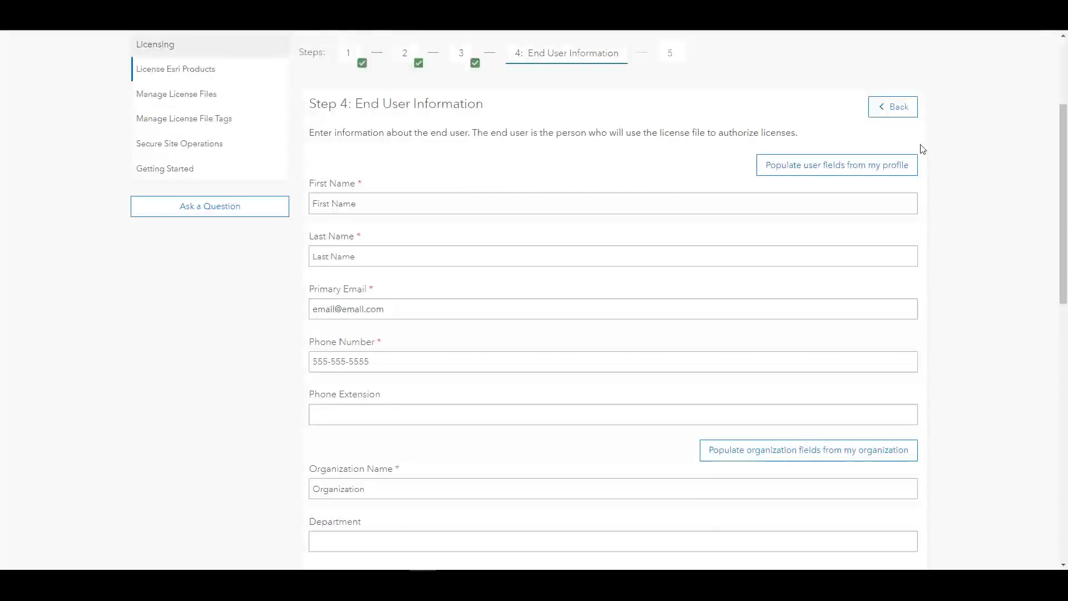
drag(1063, 156, 1002, 335)
click(883, 431)
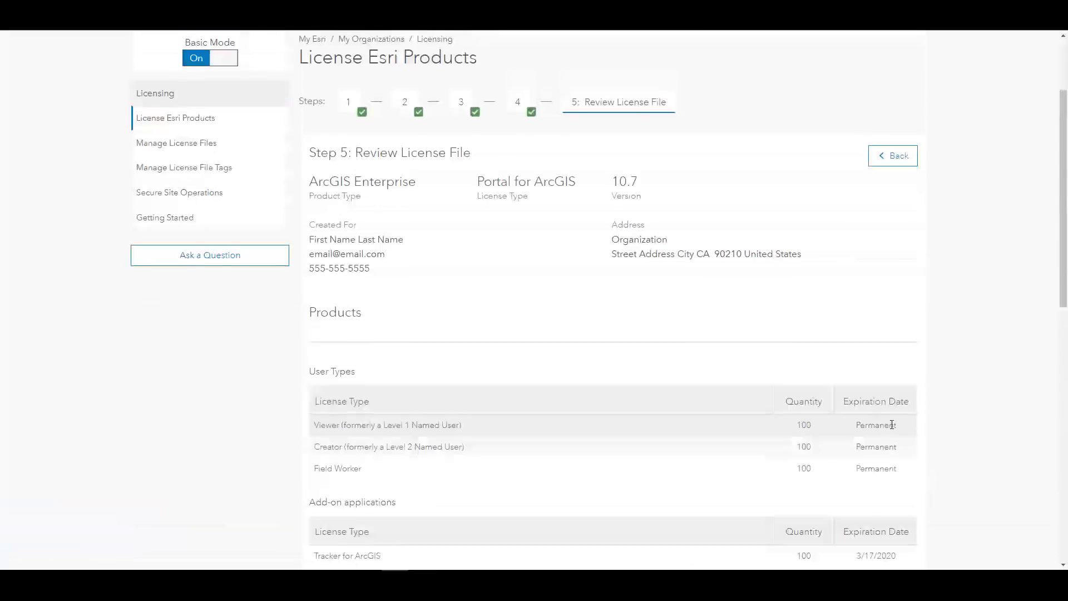
Step: Add the 'CA deployment' tag to the license file and start saving a configuration
drag(1063, 196, 1058, 272)
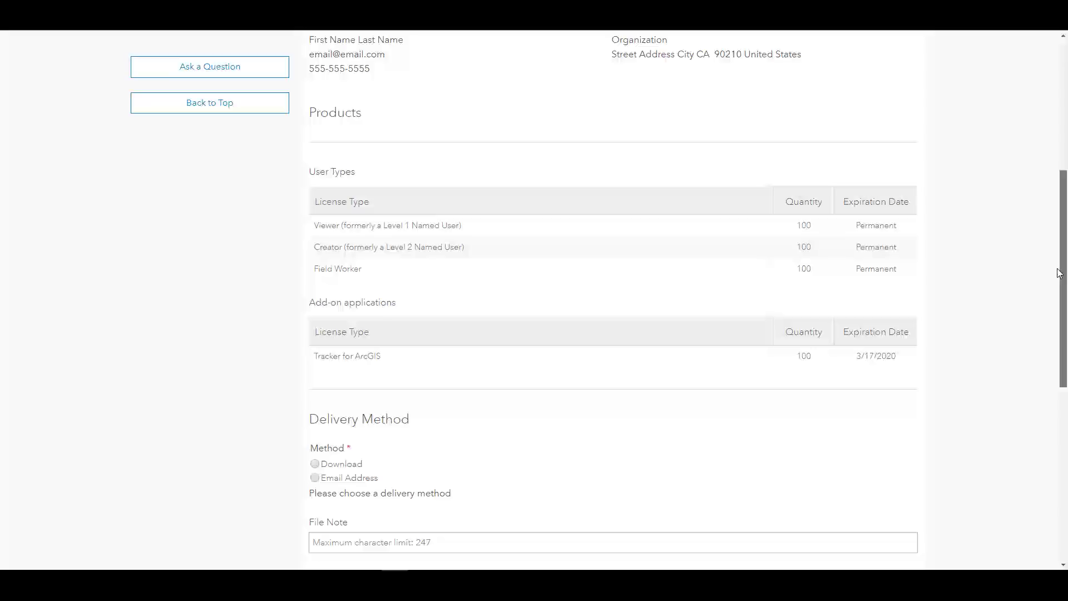
scroll(1059, 276, down, 3)
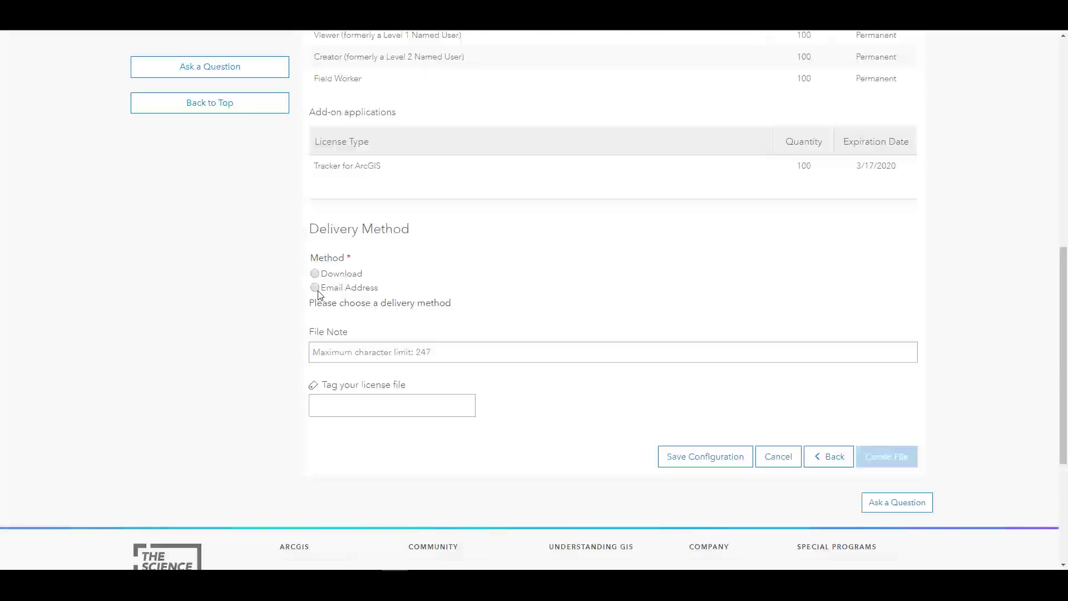
click(362, 406)
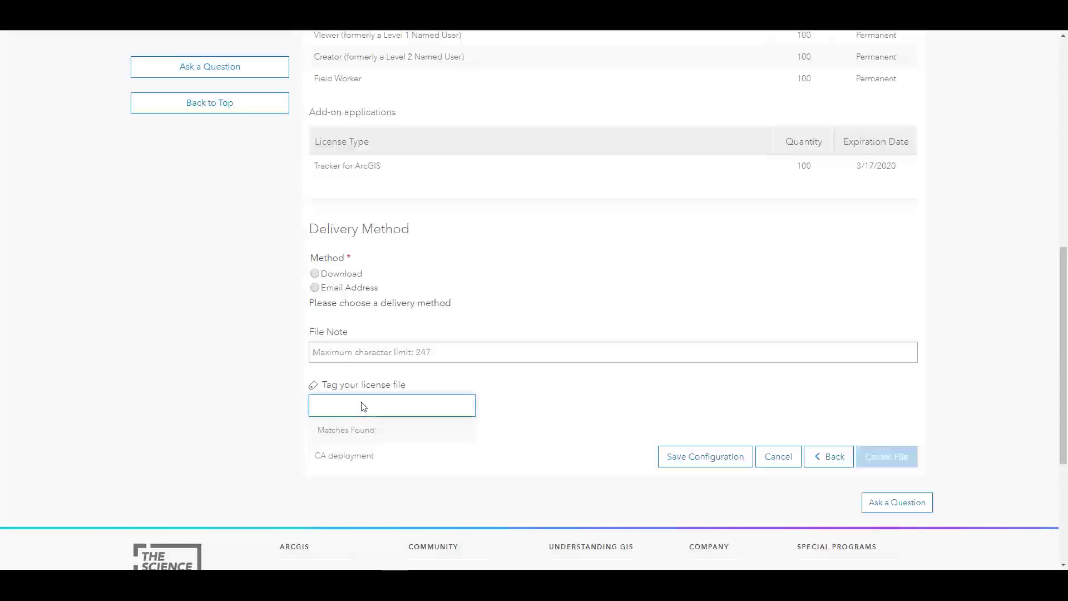
click(370, 462)
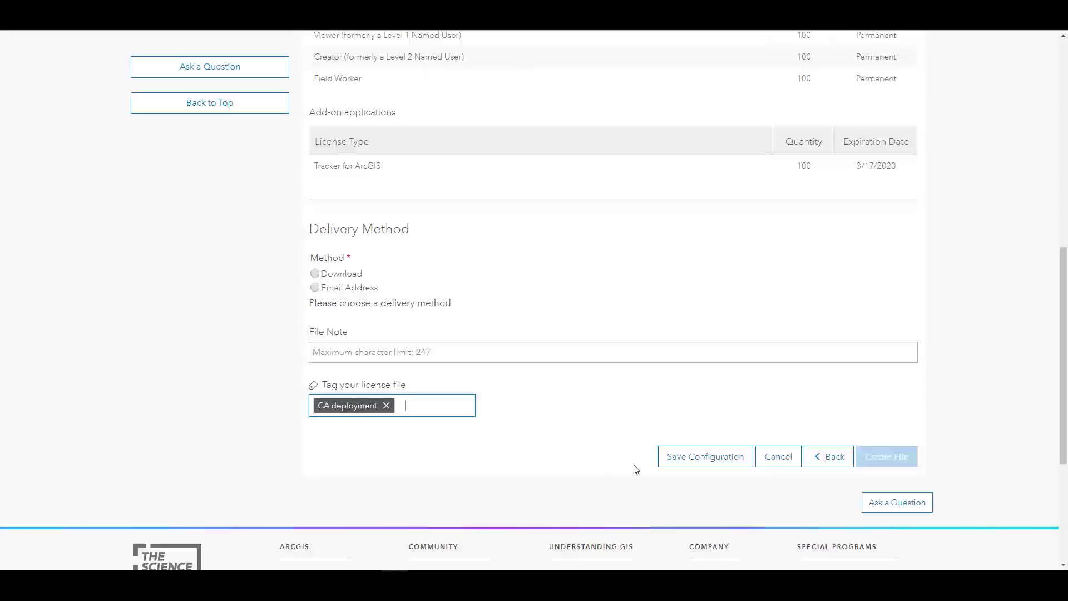
click(733, 468)
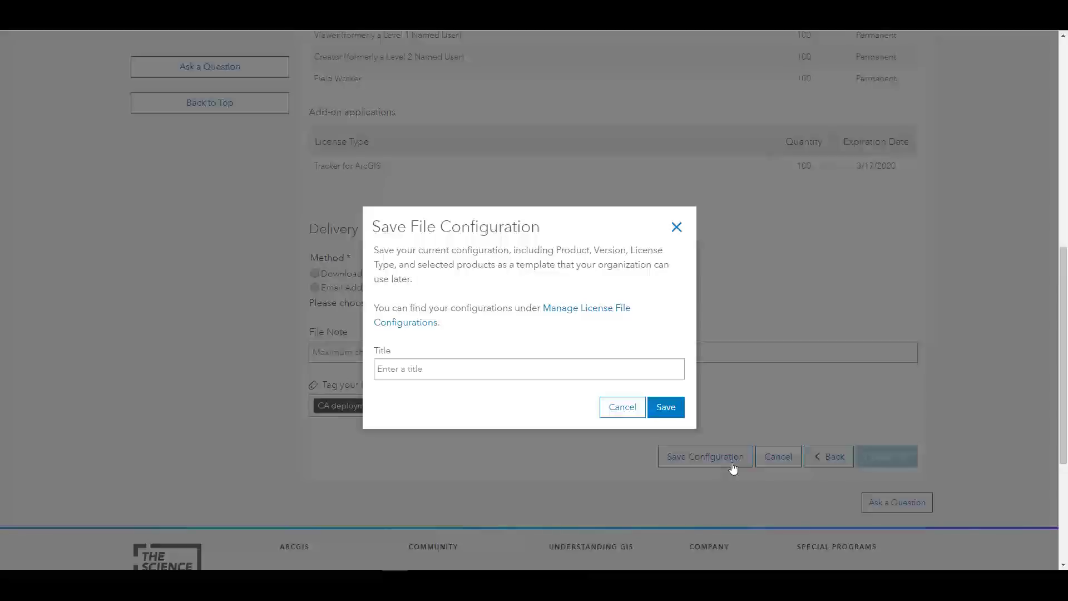
Step: Title the configuration 'California Deployment' from autofill and save it
click(621, 369)
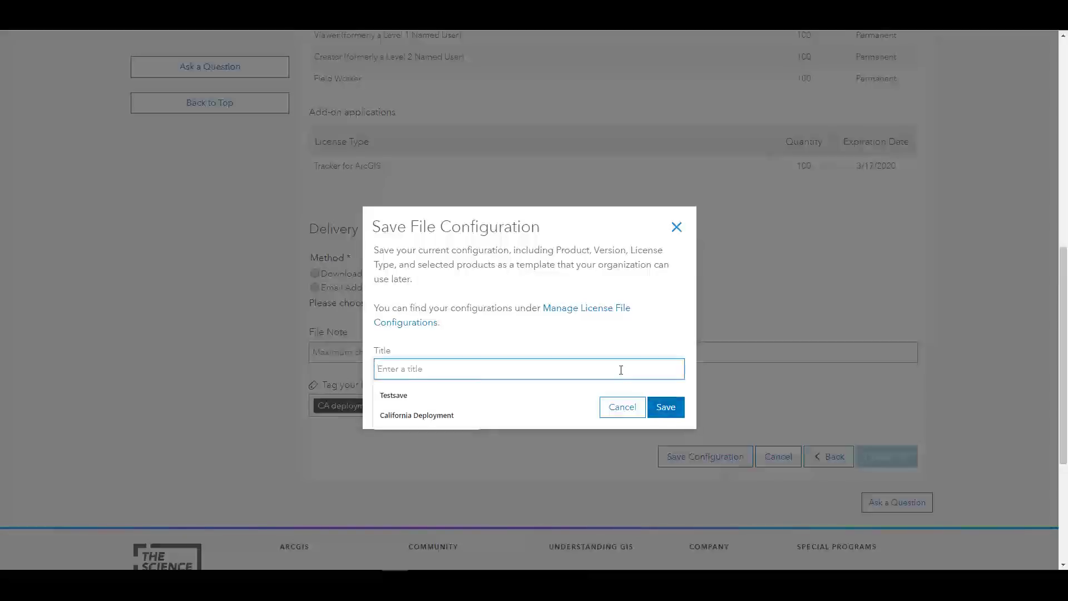
click(424, 416)
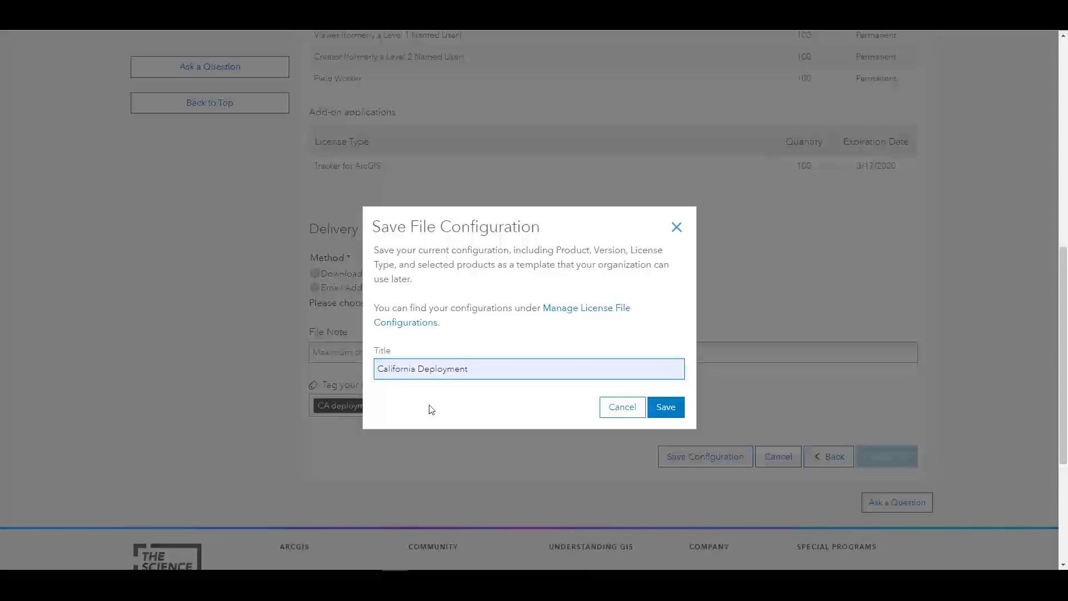
click(432, 409)
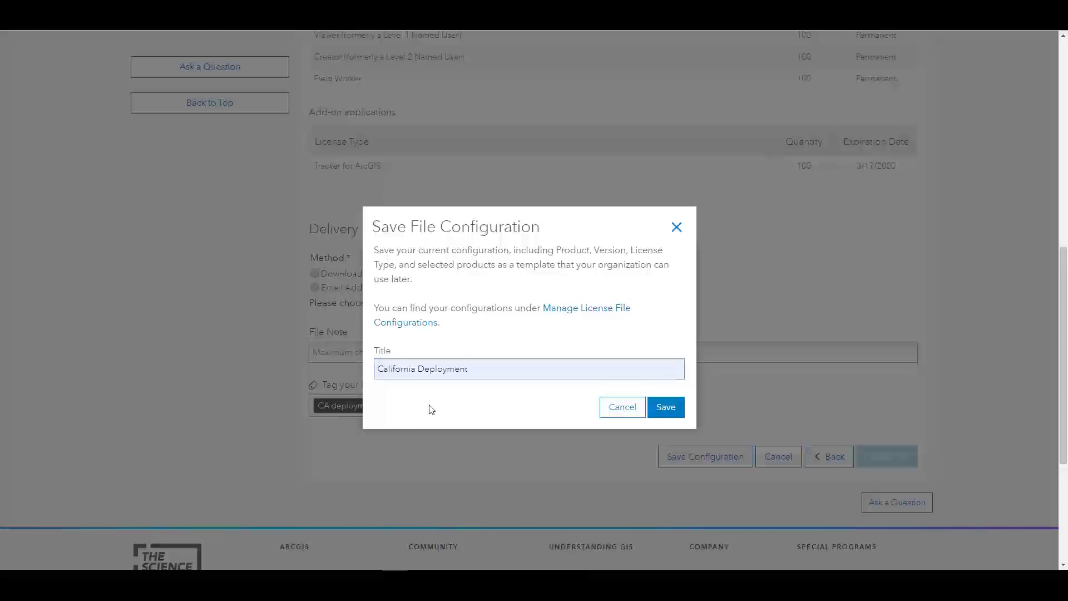
click(671, 408)
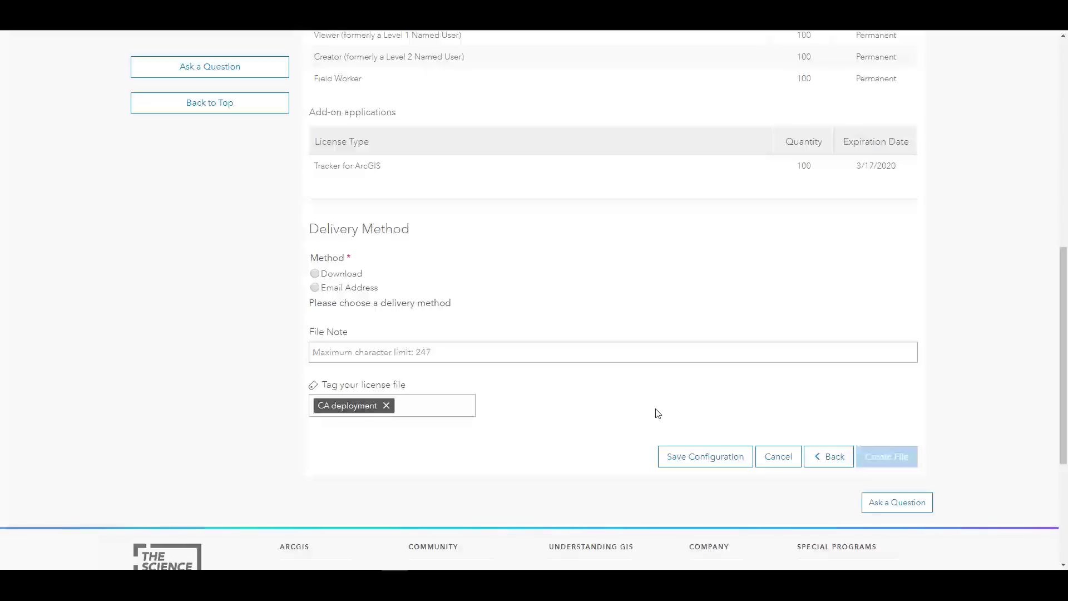
Step: Create the portal license file as a download, then begin an ArcGIS Server license
click(315, 273)
click(880, 448)
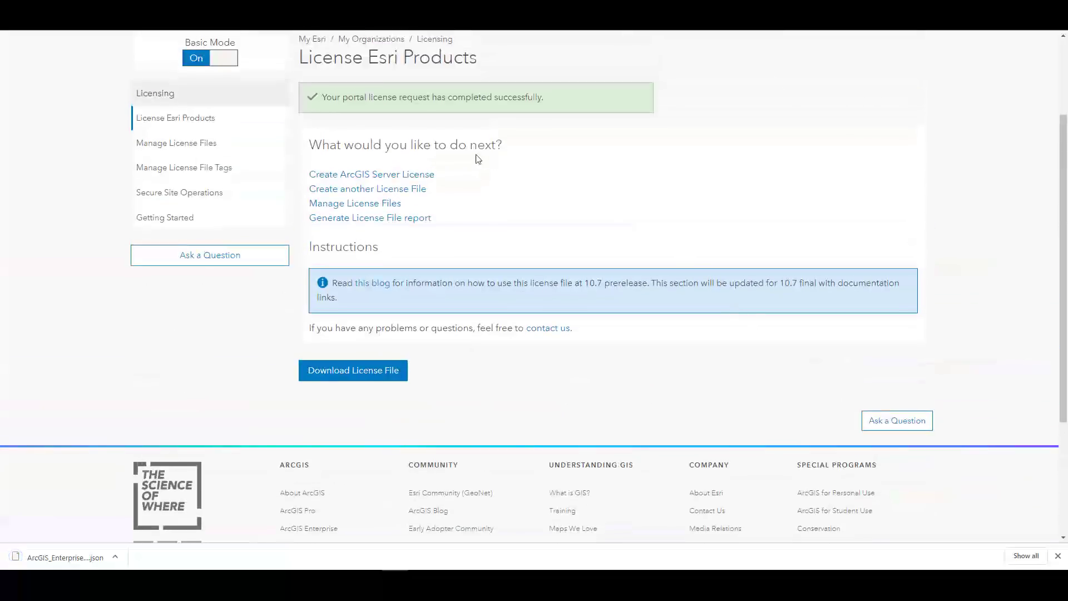
click(420, 176)
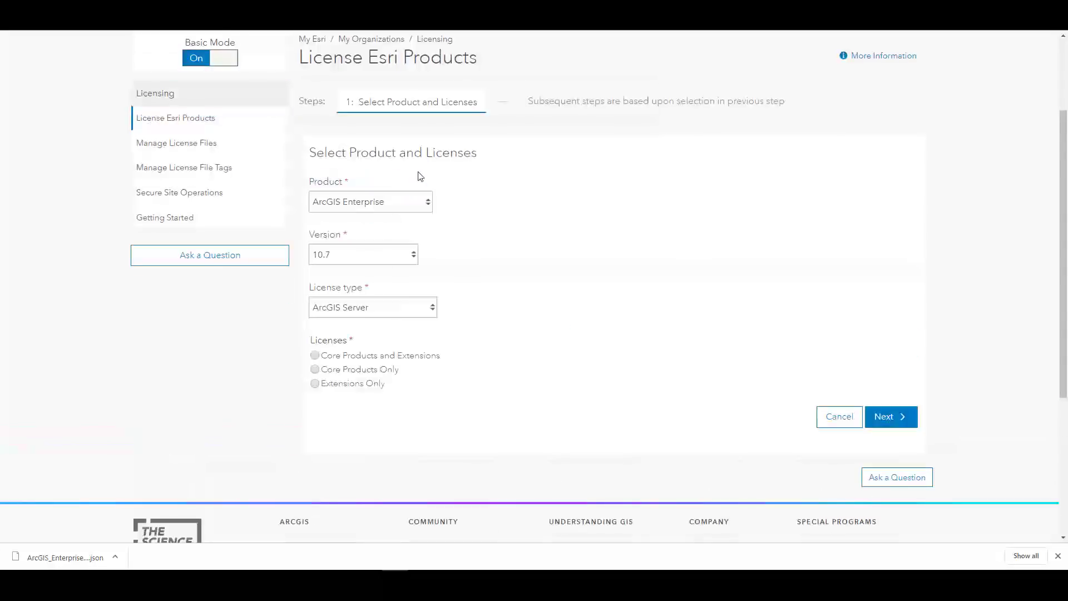